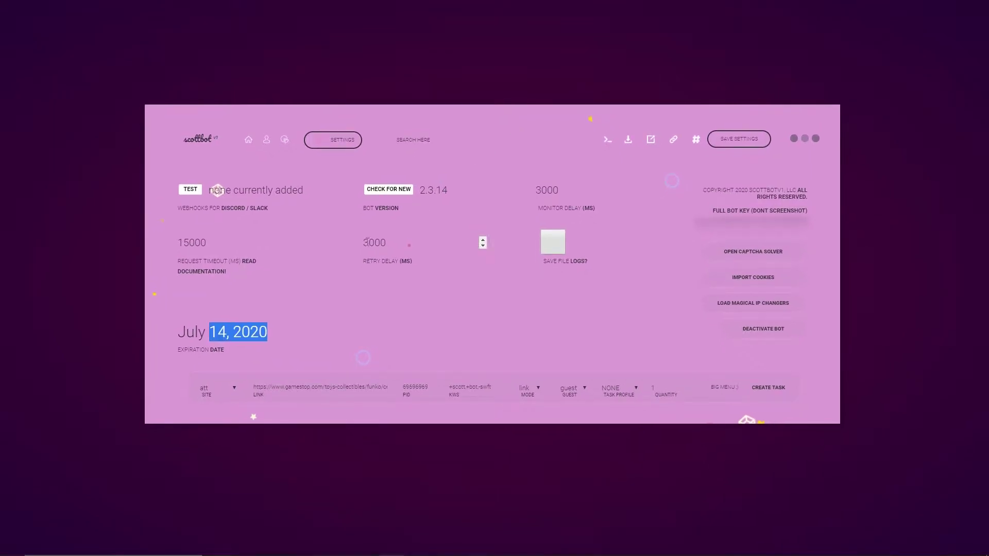
Show the bot's terminal log on the settings page
left_click(283, 334)
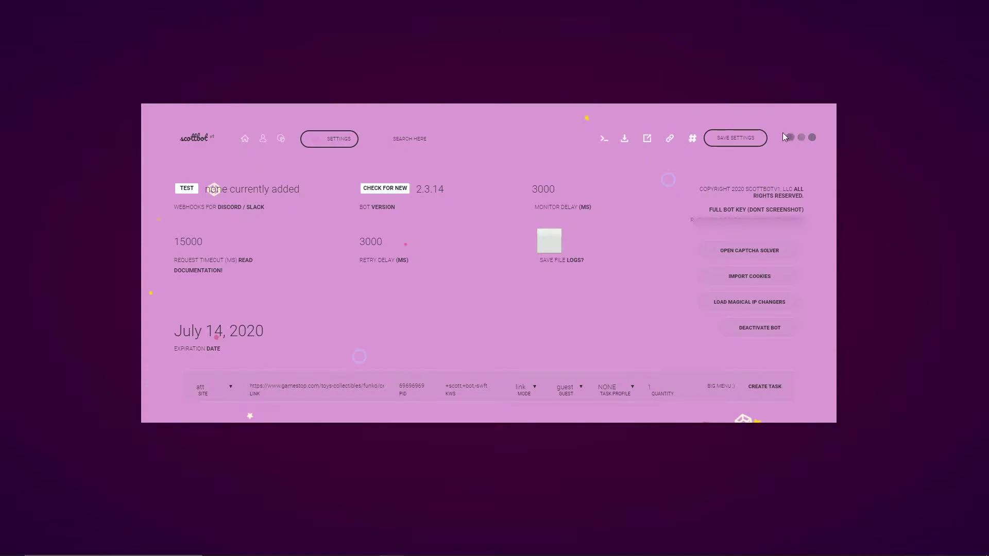
left_click(603, 139)
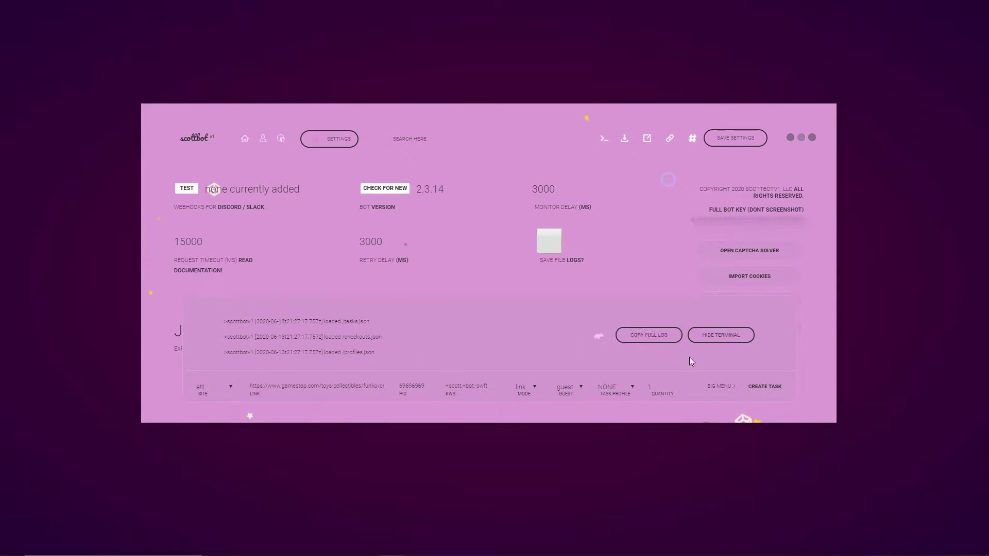
View the file import and profile export dialogs, closing each without choosing or saving a file
left_click(625, 139)
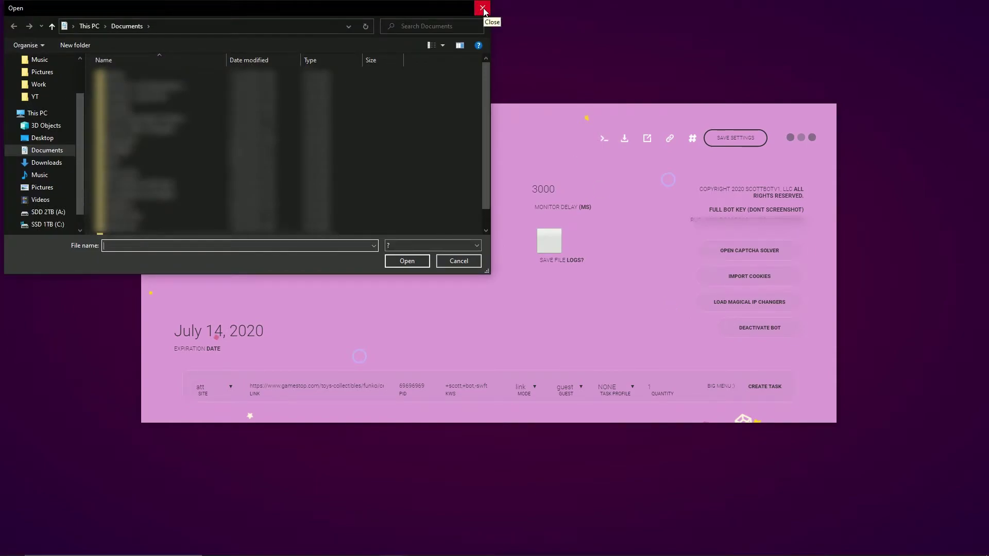
left_click(483, 8)
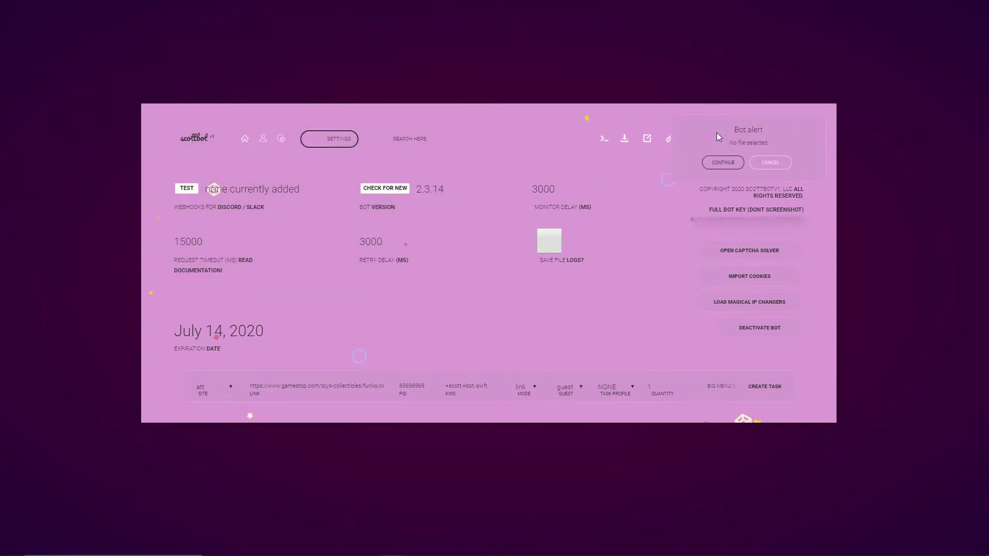
left_click(734, 163)
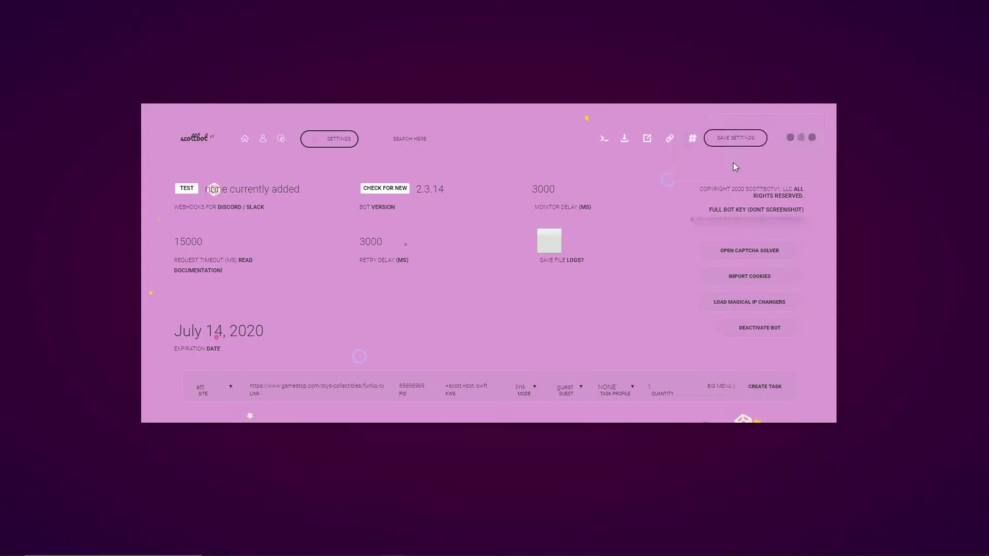
left_click(647, 140)
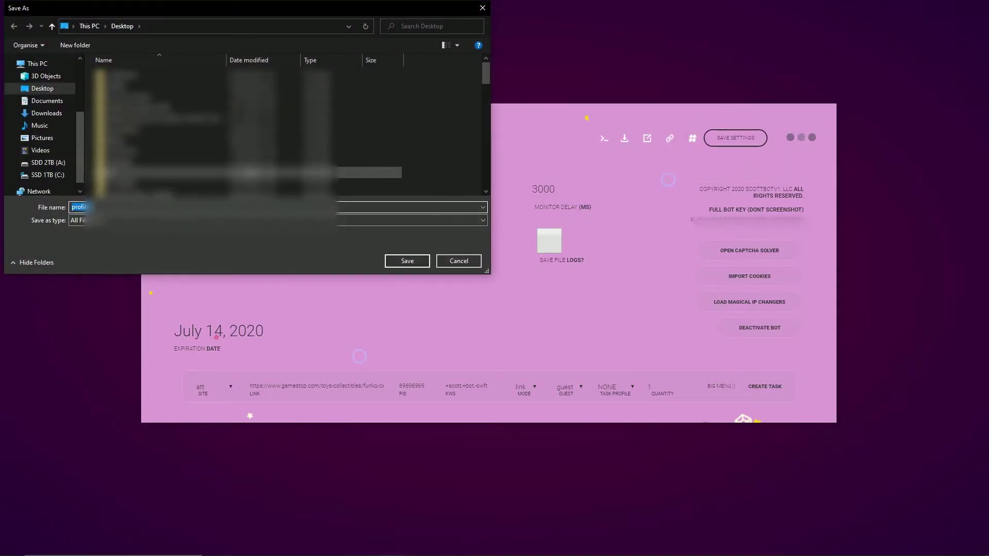
left_click(483, 7)
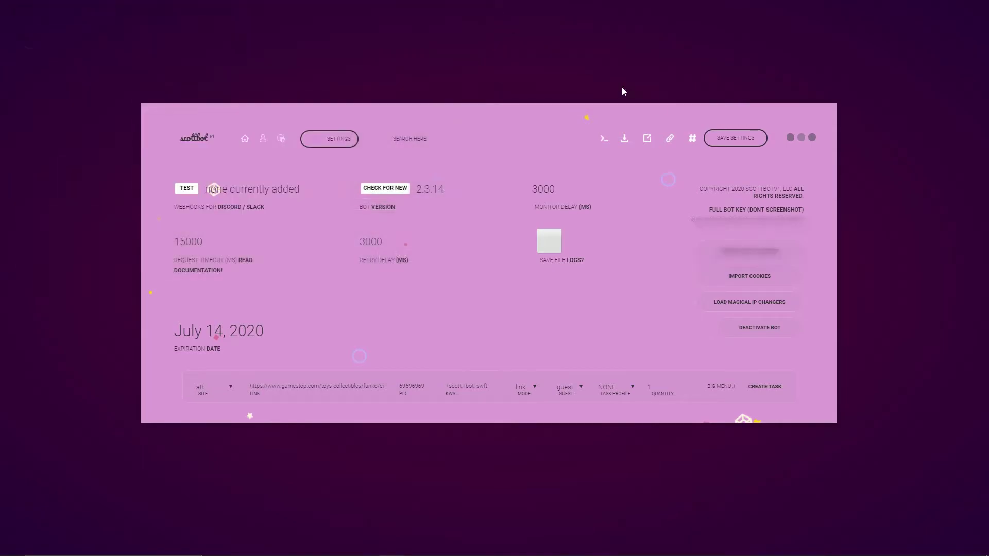
View the mass link change and mass site/PID change bars without submitting anything
left_click(669, 139)
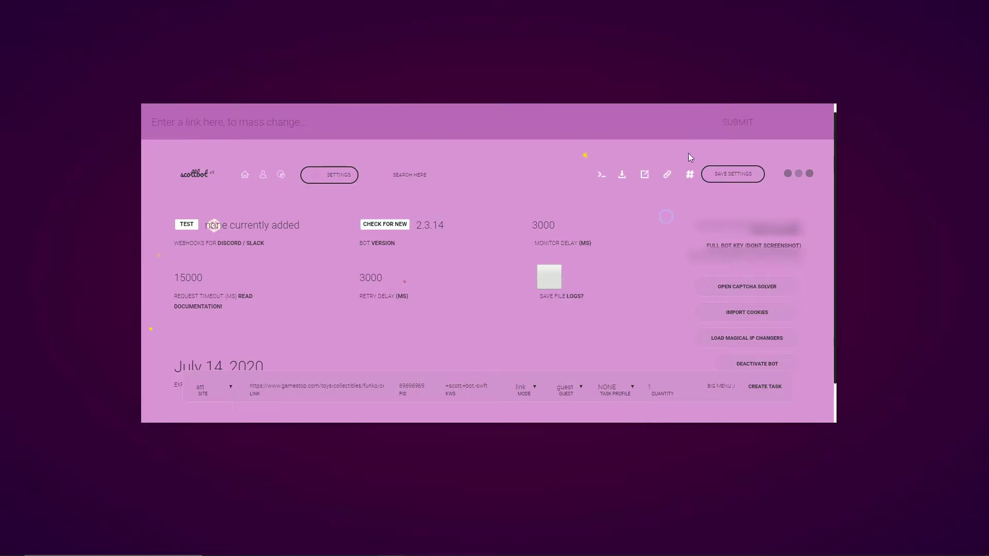
scroll(670, 176, "down", 1)
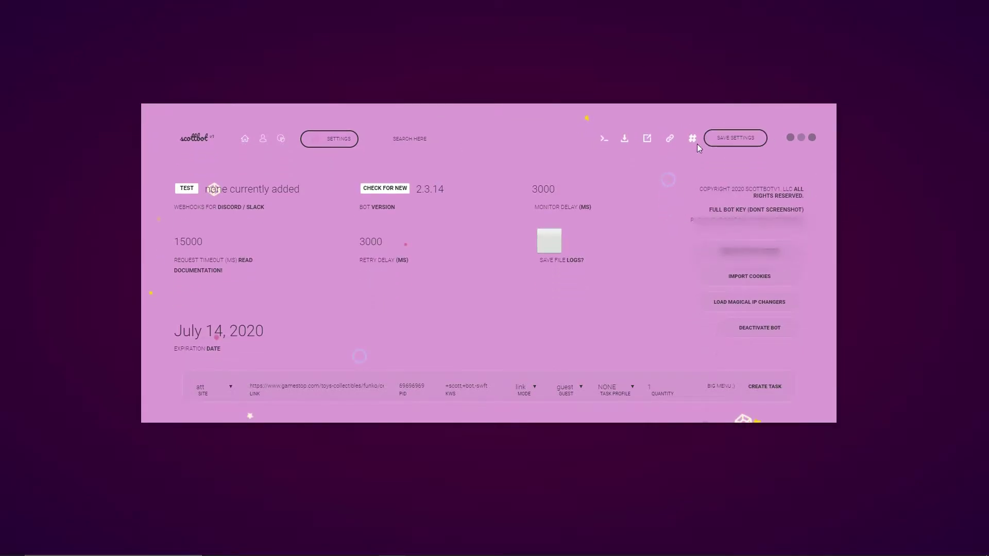
scroll(690, 149, "up", 1)
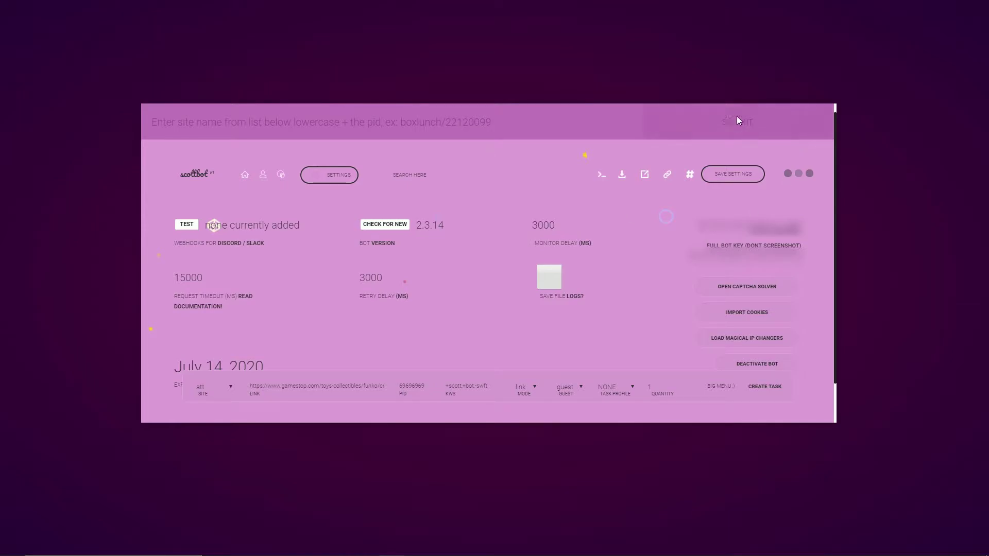
scroll(626, 152, "down", 1)
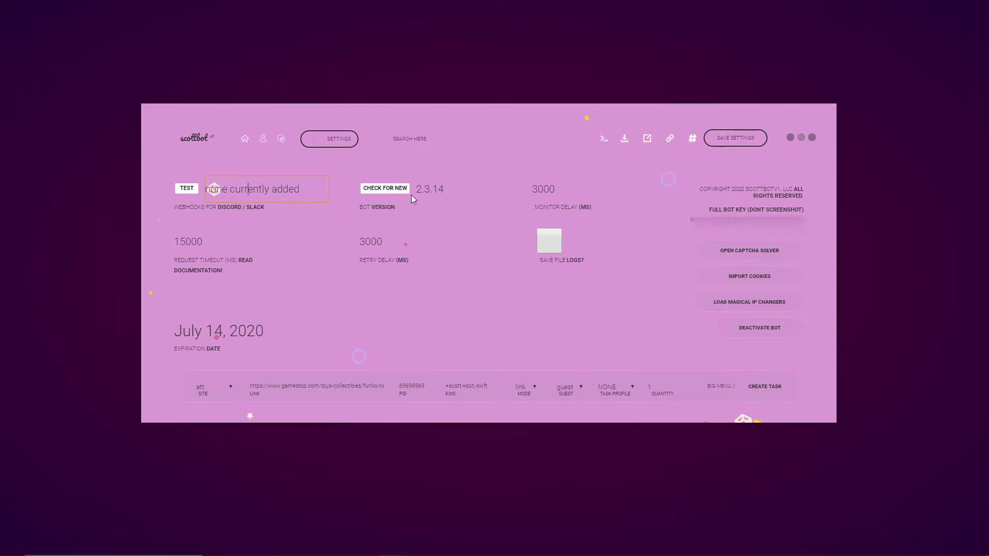
Check for a new bot version and dismiss the alert
left_click(432, 189)
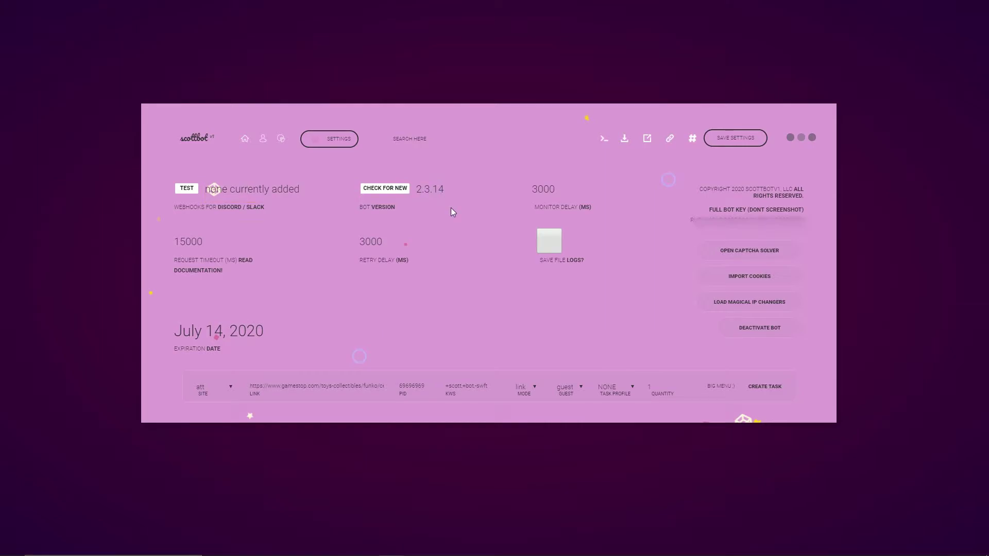
left_click(378, 190)
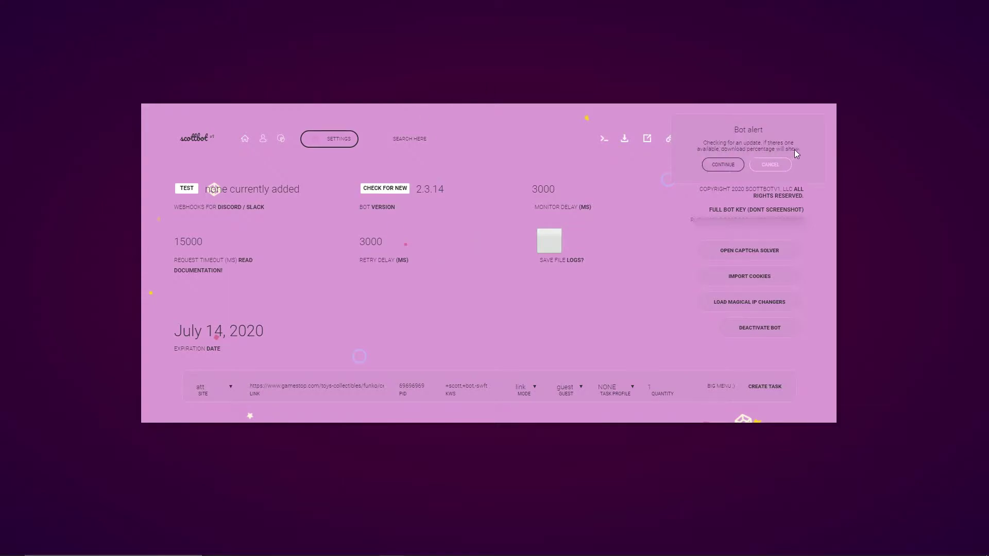
left_click(763, 164)
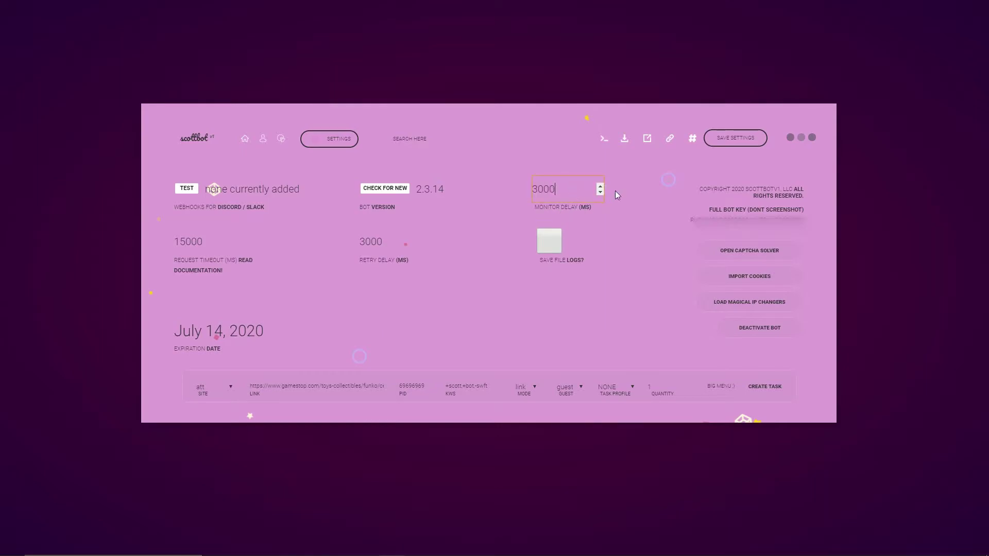
Set the monitor delay to 1500 ms, save the settings and dismiss the alert
double_click(600, 191)
left_click_drag(561, 189, 464, 180)
key("ctrl+s")
type("1500")
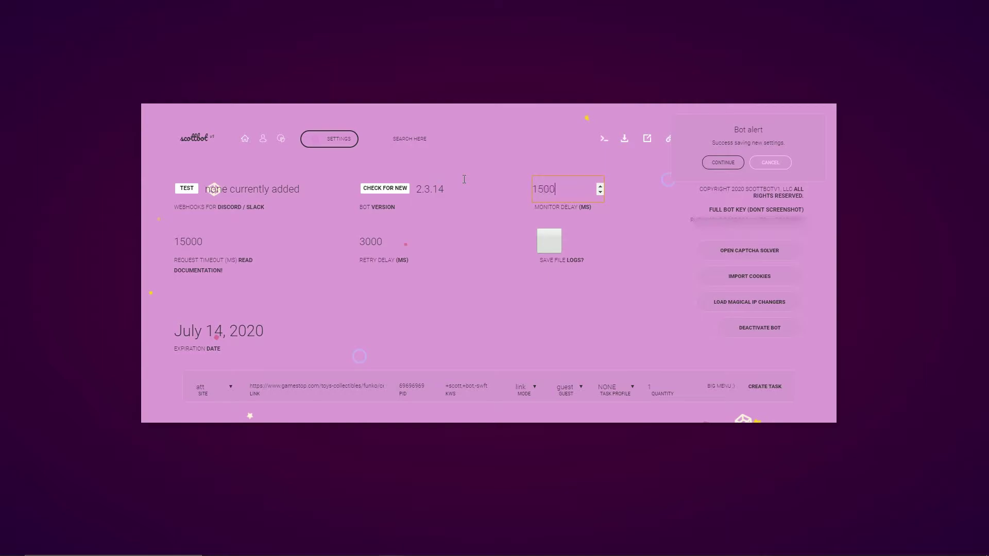
left_click(723, 162)
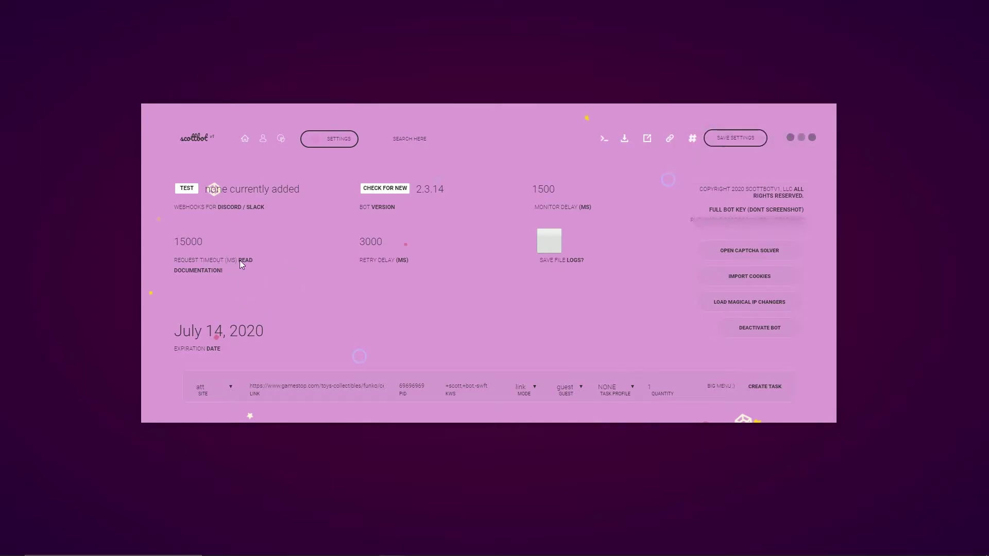
Examine the request timeout and retry delay settings without changing them
left_click_drag(205, 241, 148, 233)
left_click(206, 242)
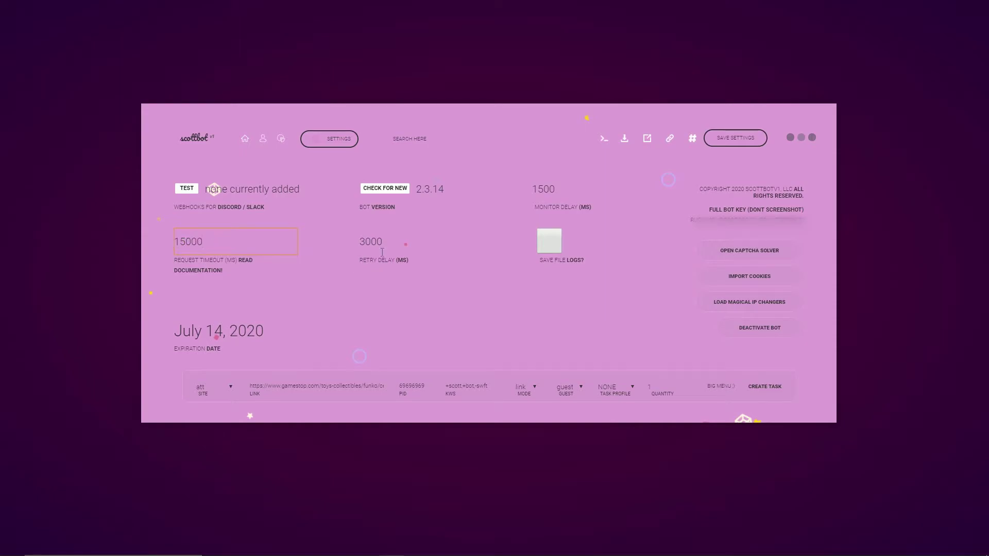
left_click(357, 241)
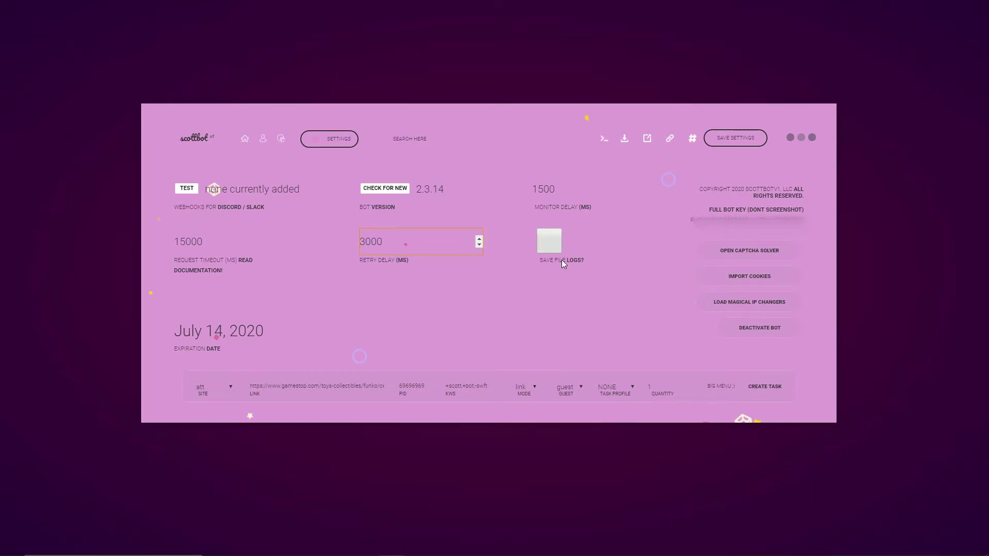
Turn the save file logs option on and back off, dismissing the alert
left_click(551, 242)
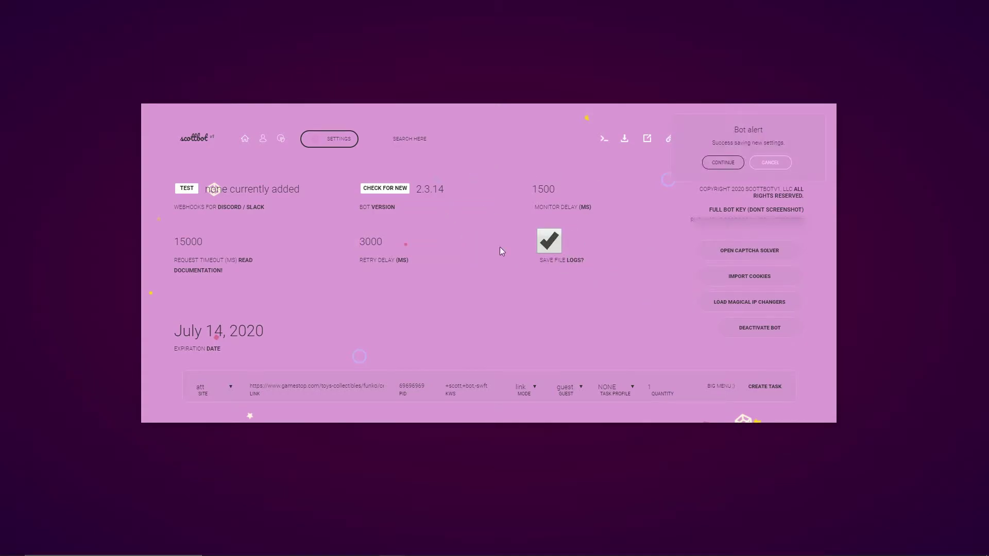
left_click(547, 244)
left_click(721, 163)
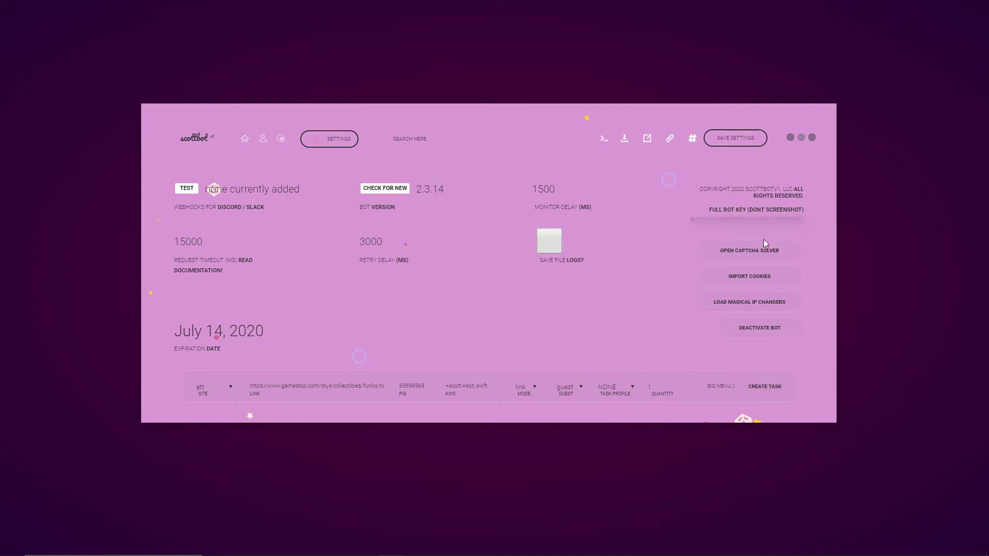
Open a captcha solver, move it higher on the screen, and view its Google account login before closing the login window
left_click(737, 256)
left_click_drag(518, 106, 558, 71)
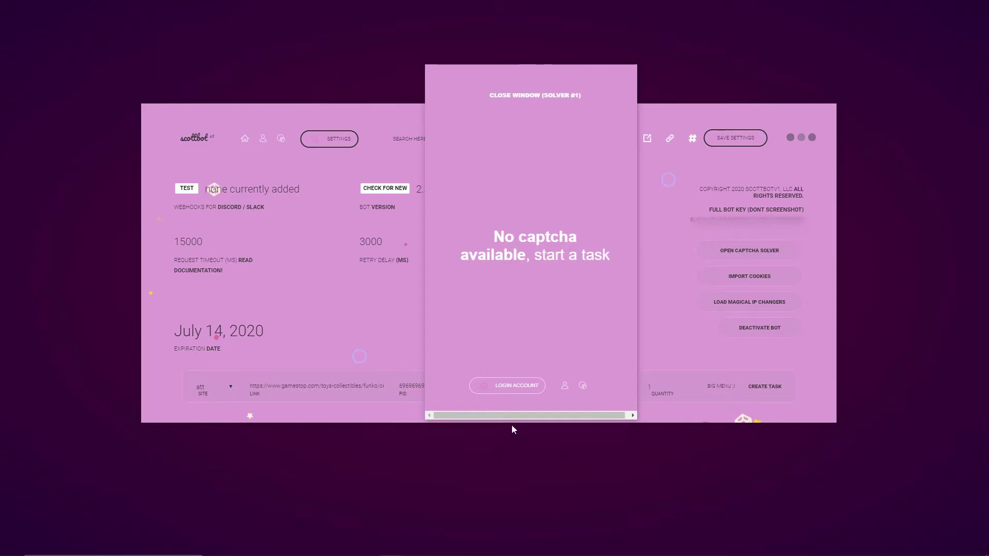
left_click(506, 391)
left_click_drag(460, 127, 328, 104)
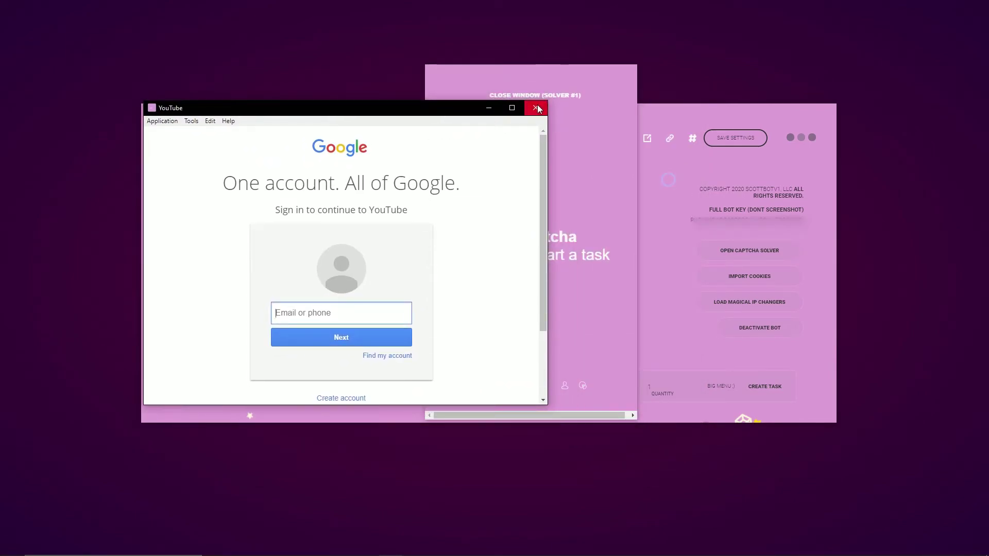
left_click(536, 108)
Try the test captcha in the solver and close the solver window
left_click(536, 385)
left_click(477, 244)
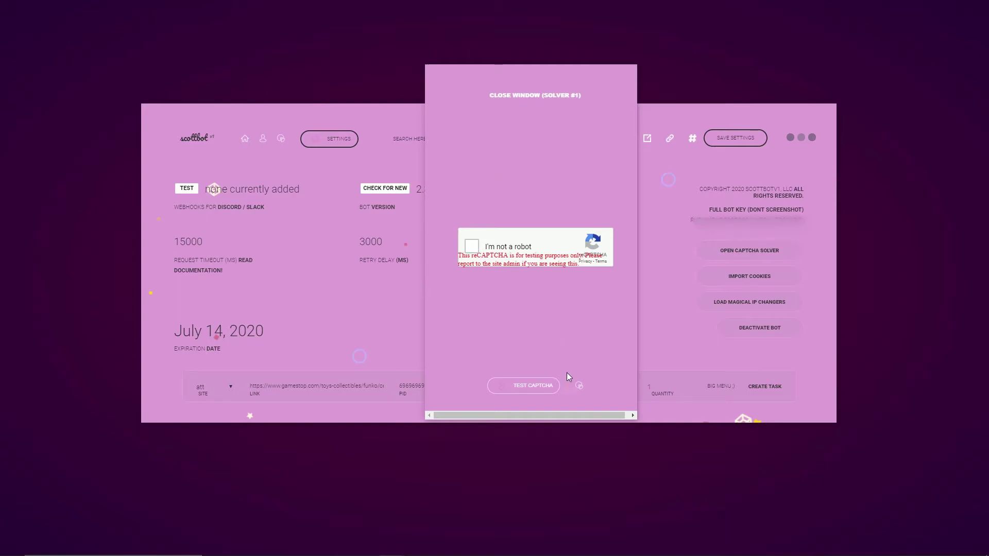
left_click(579, 386)
left_click(535, 95)
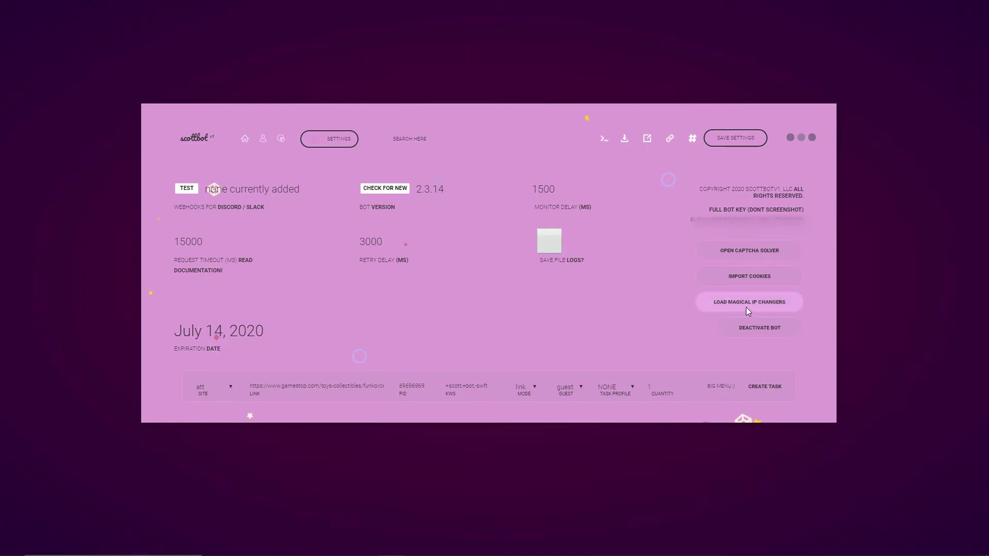
View the proxy importer without adding proxies, and open the checkout statistics page
left_click(778, 302)
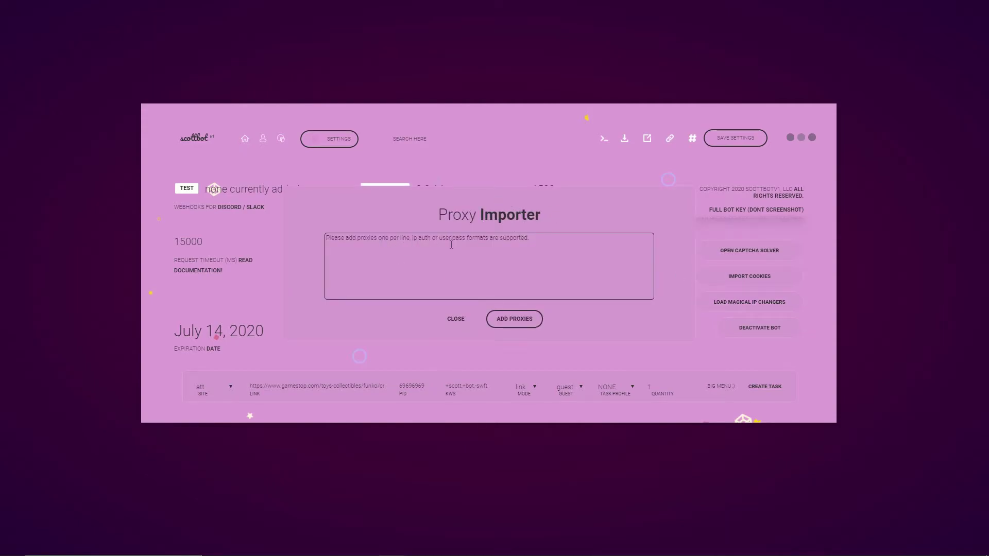
left_click(519, 260)
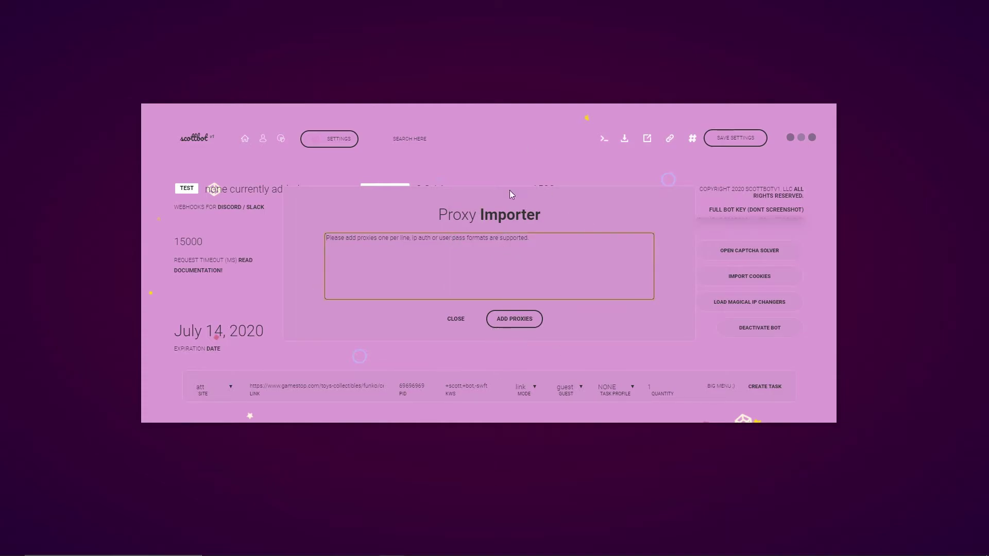
left_click(456, 320)
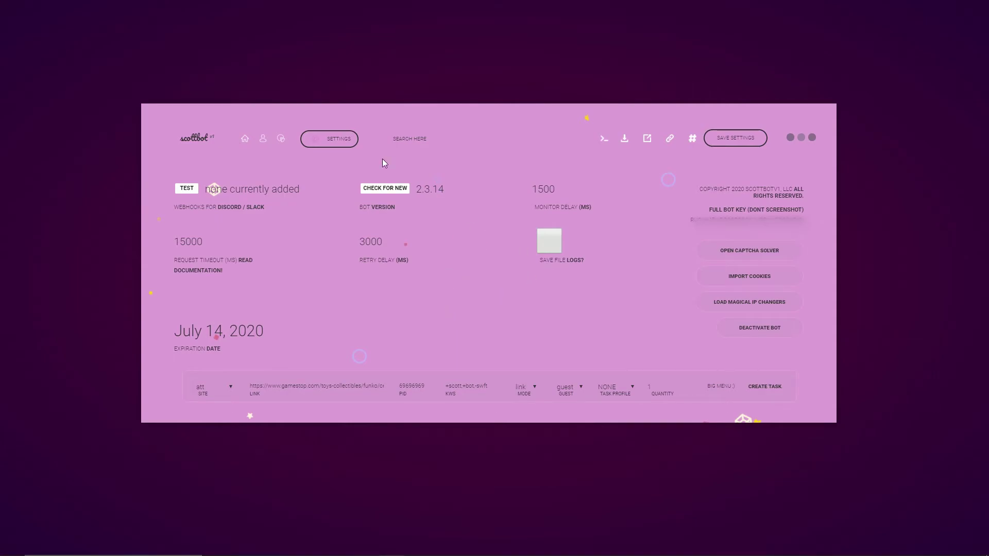
left_click(280, 139)
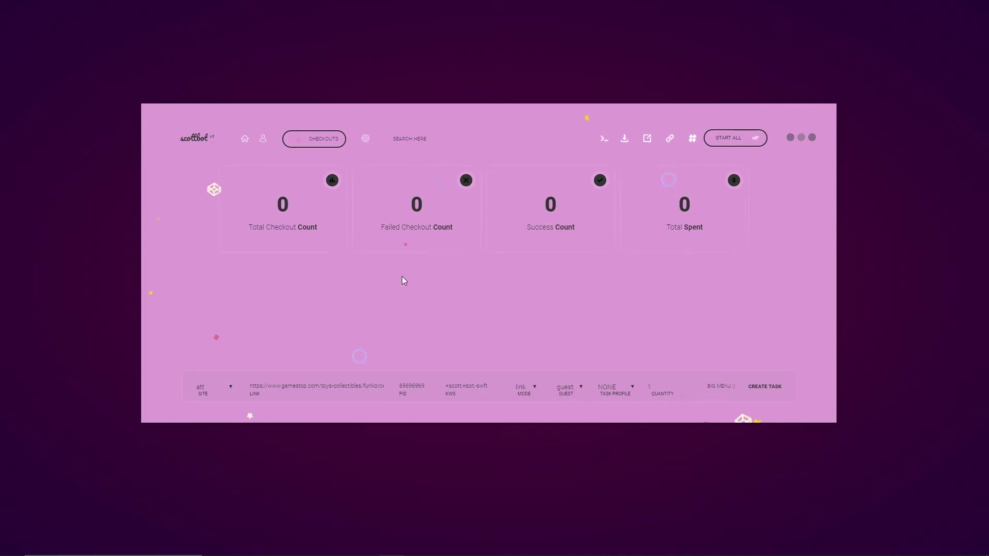
Start a new profile named Video Test and fill in the customer's full name, shipping address, email and phone
left_click(263, 138)
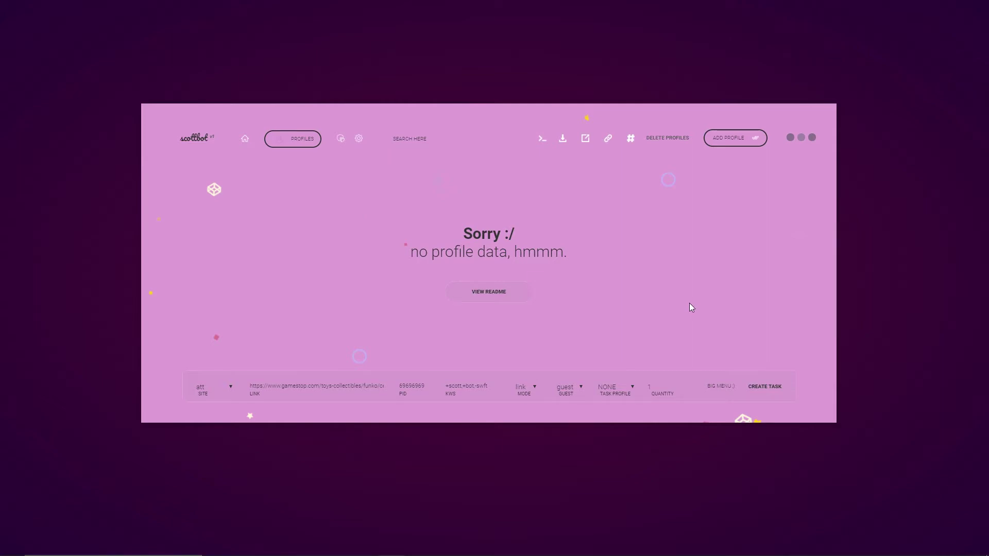
left_click(727, 137)
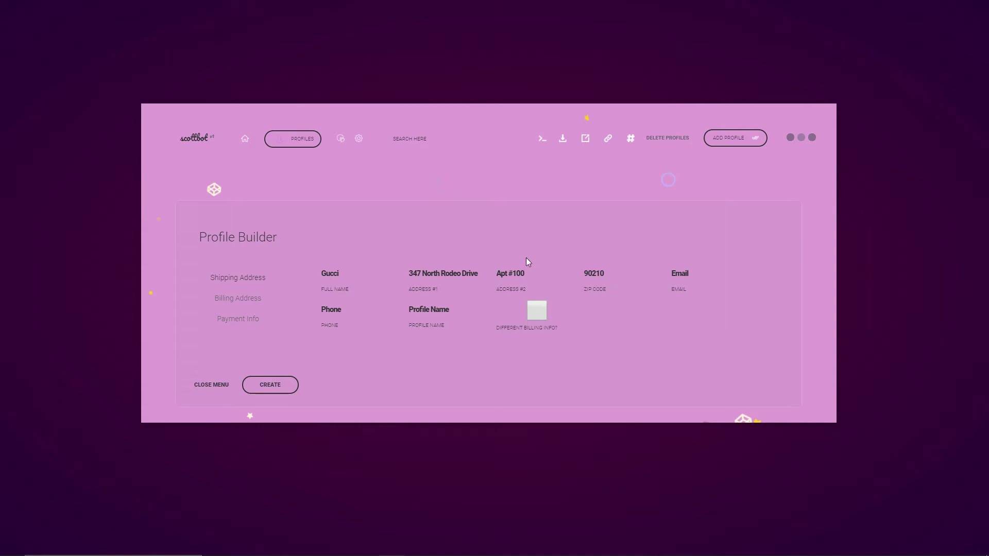
left_click(332, 273)
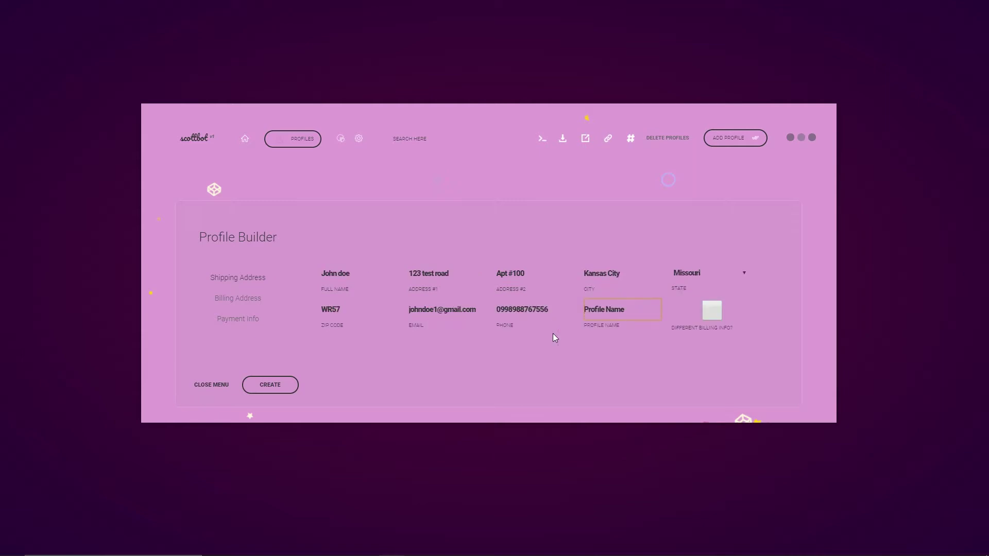
left_click(611, 314)
type("Video Test")
Fill in the cardholder name, card number, expiry date and CVV, review the shipping details, and create the profile
left_click(240, 321)
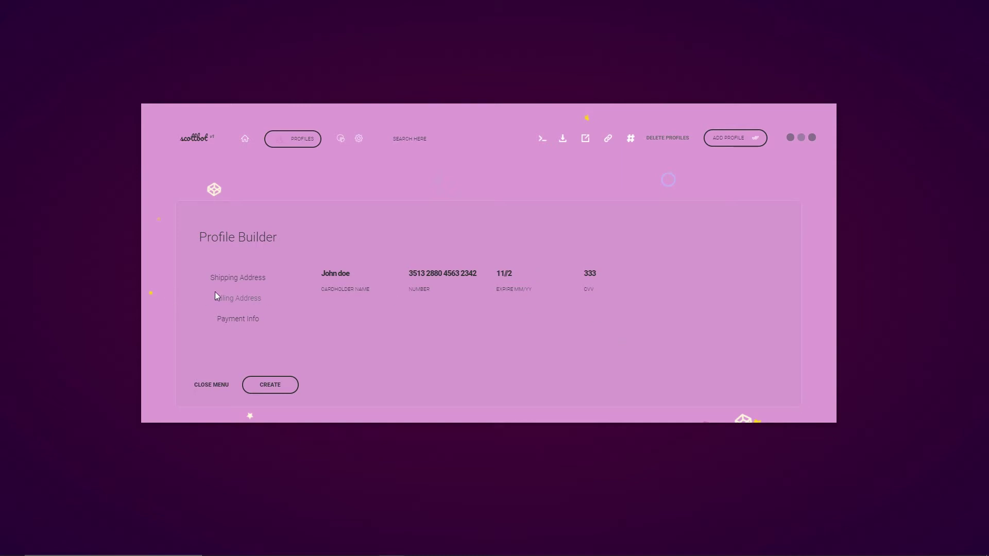
left_click(227, 281)
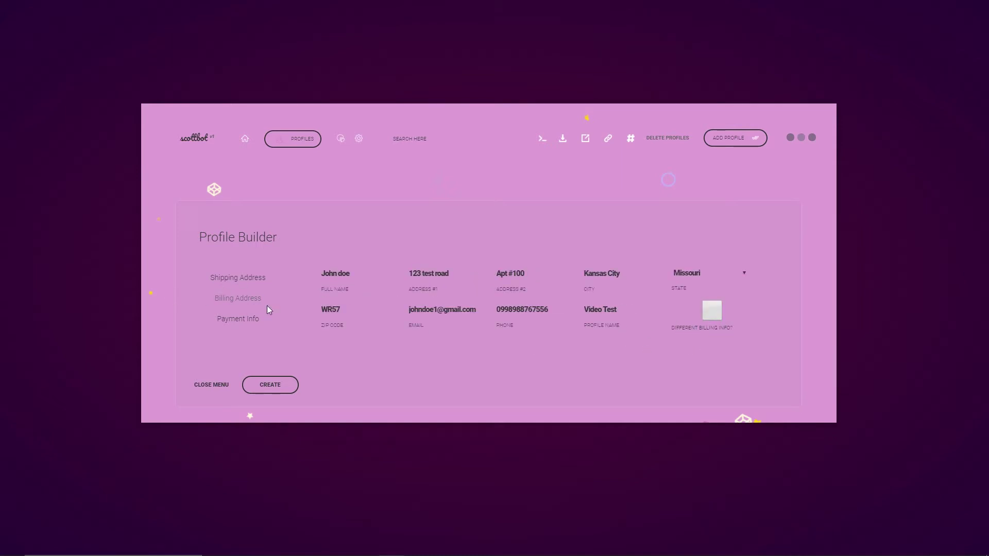
left_click(251, 321)
left_click(276, 382)
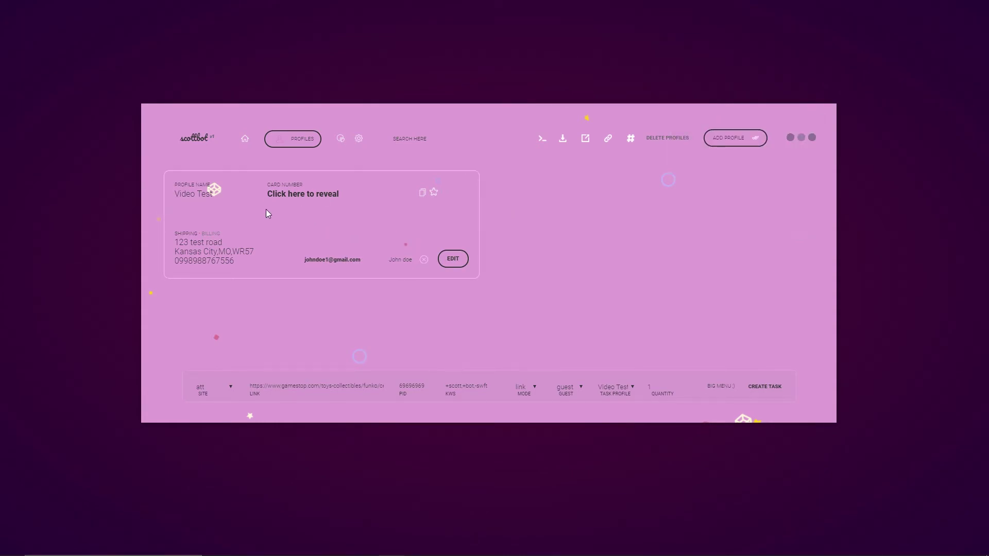
Reveal the card number of the Video Test profile and open the profile for editing
left_click(310, 194)
left_click(456, 259)
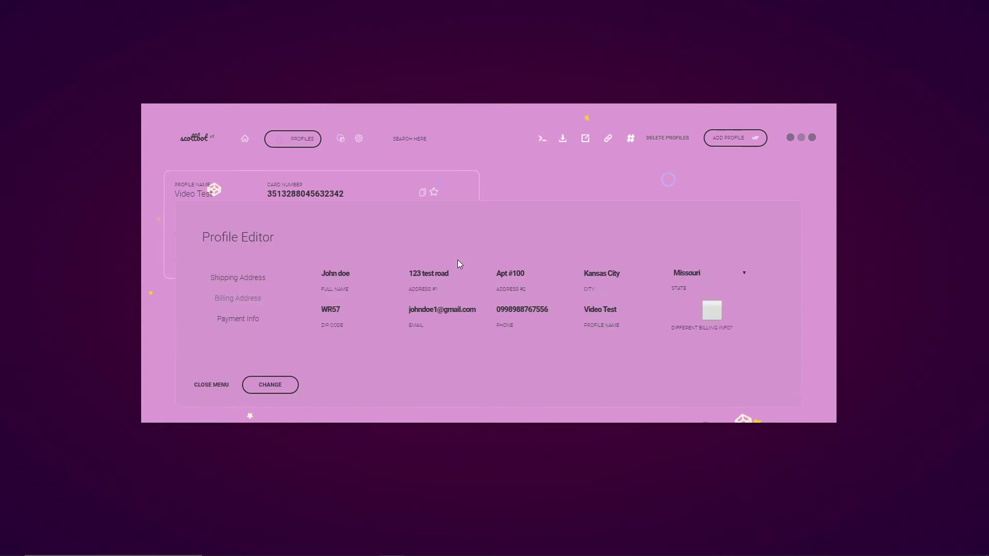
Close the profile editor, duplicate the Video Test profile, and delete the duplicate
left_click(430, 192)
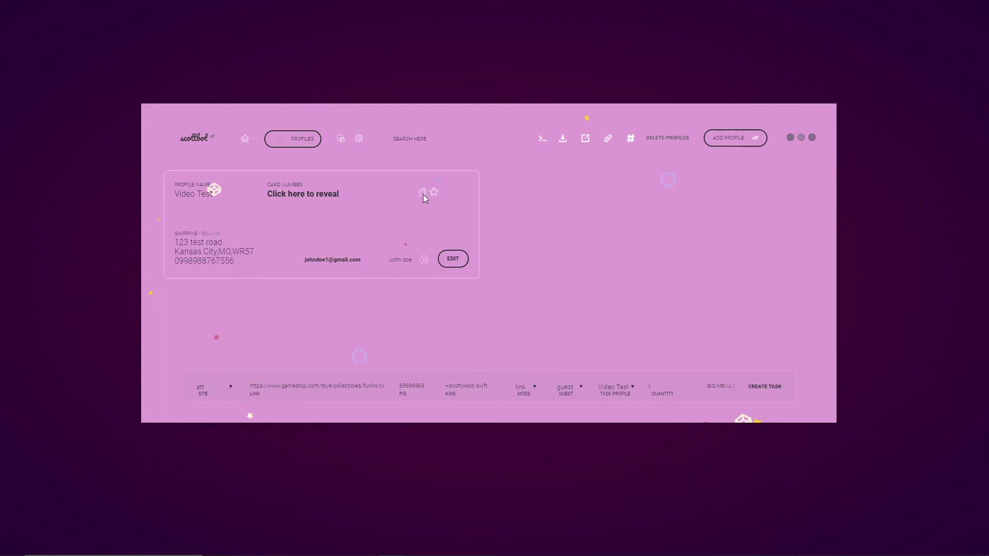
left_click(423, 194)
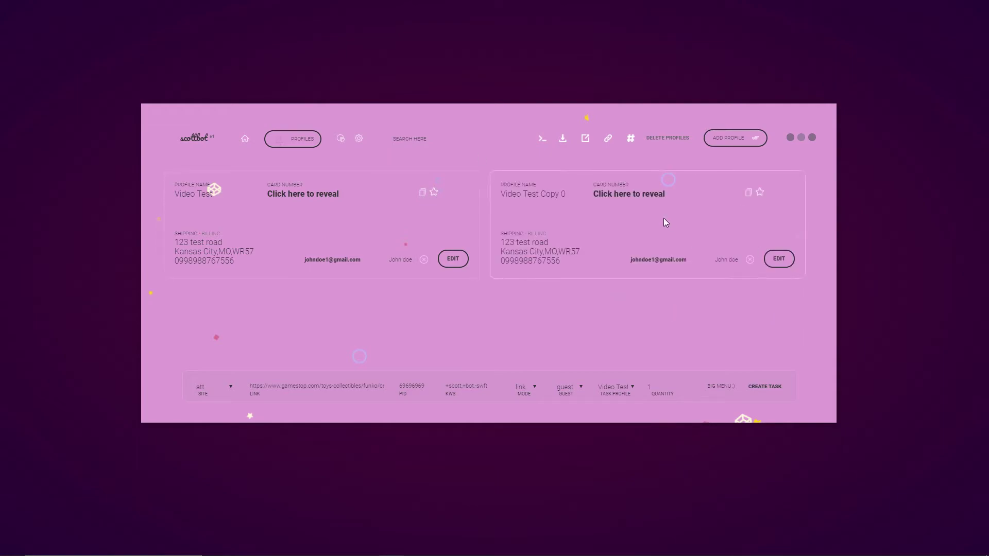
left_click(750, 260)
left_click(714, 165)
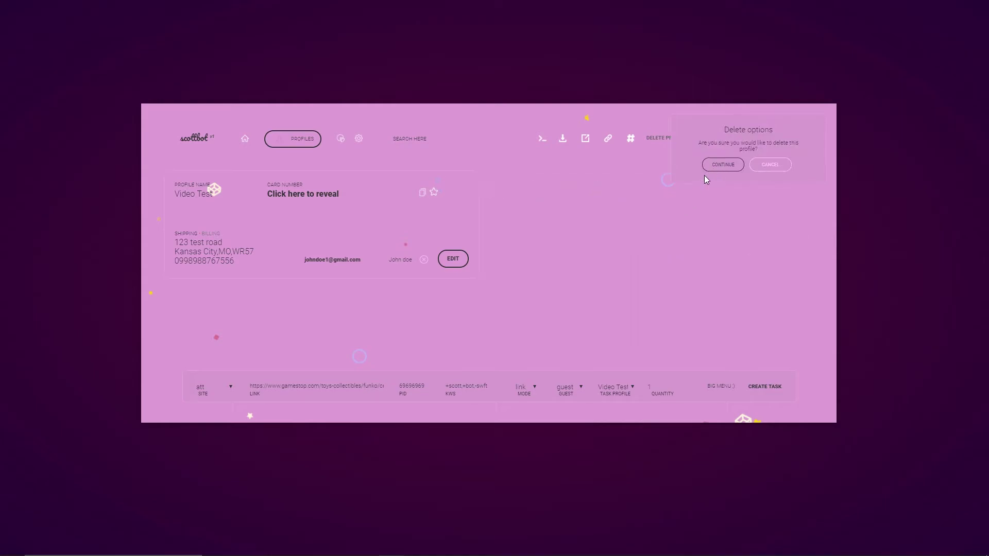
Mark the Video Test profile as a favourite and go to the task list
left_click(433, 193)
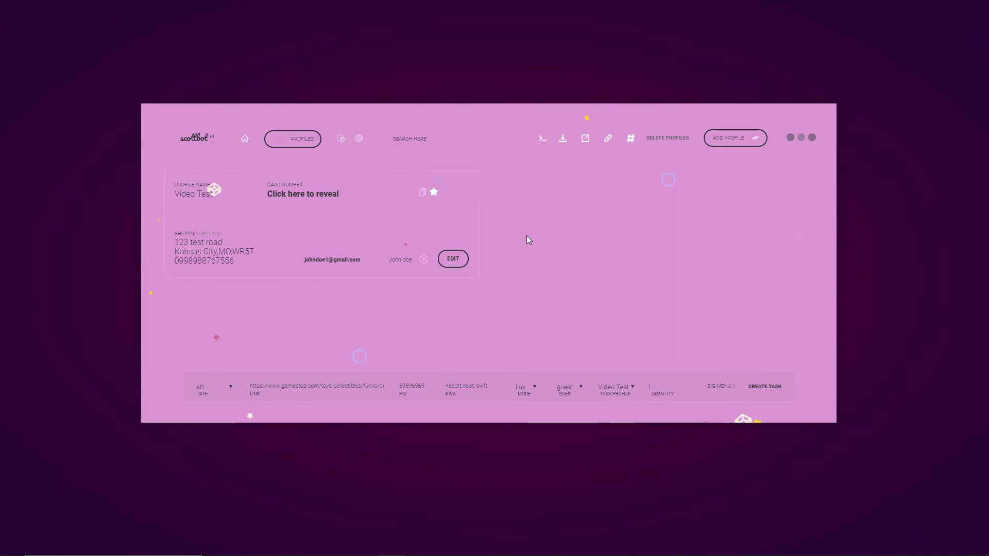
left_click(245, 138)
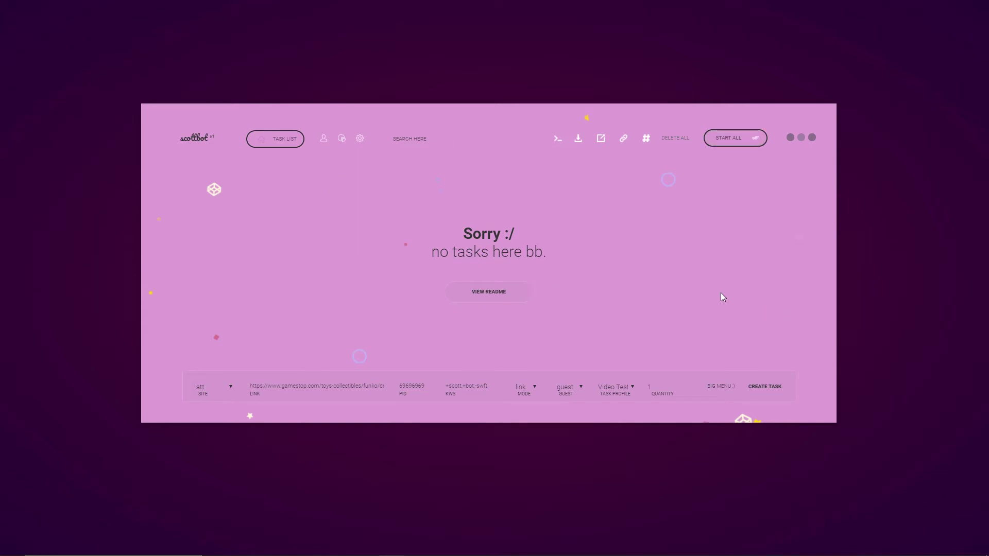
Switch to the browser, select the black Supreme/Nalgene 32 oz. Bottle with the Supreme sleeve, and return to Scottbot
key("alt+Tab")
left_click_drag(683, 61, 682, 29)
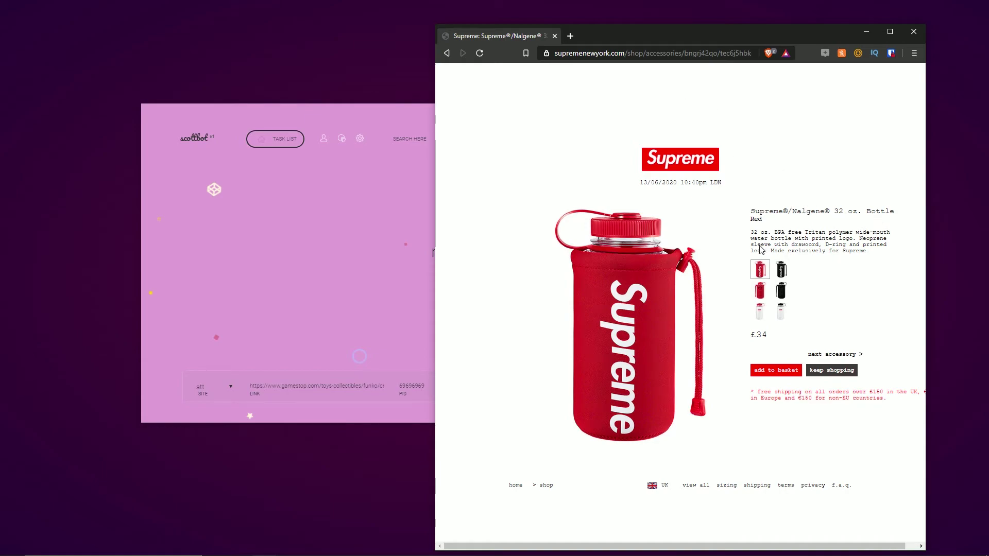
left_click(780, 271)
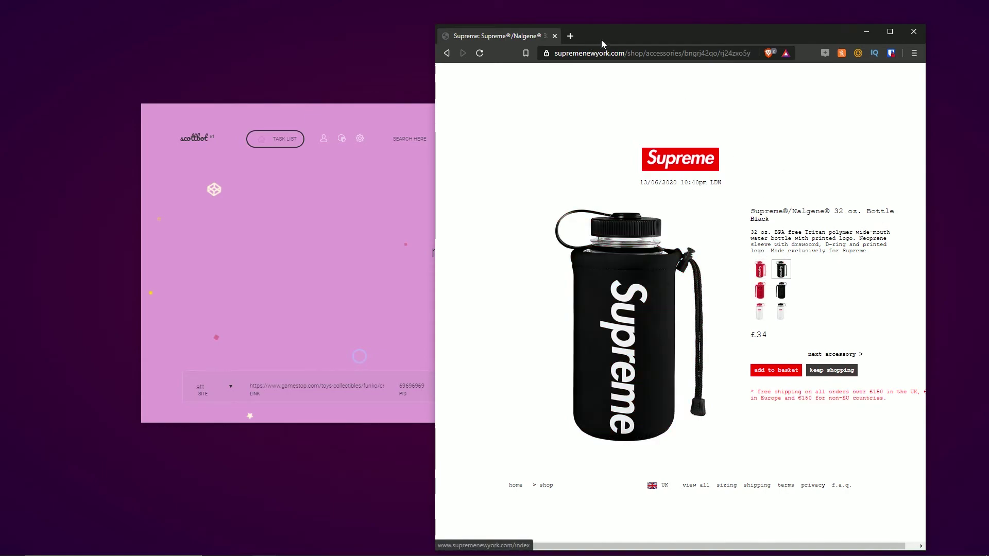
left_click(867, 32)
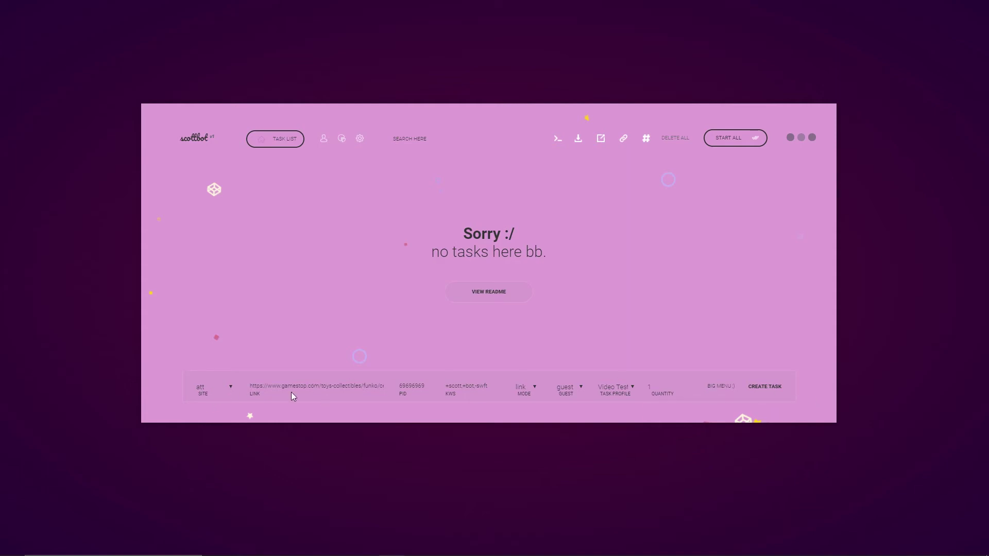
Set the new task's site to supreme
left_click(222, 389)
left_click_drag(271, 240, 230, 298)
key("s")
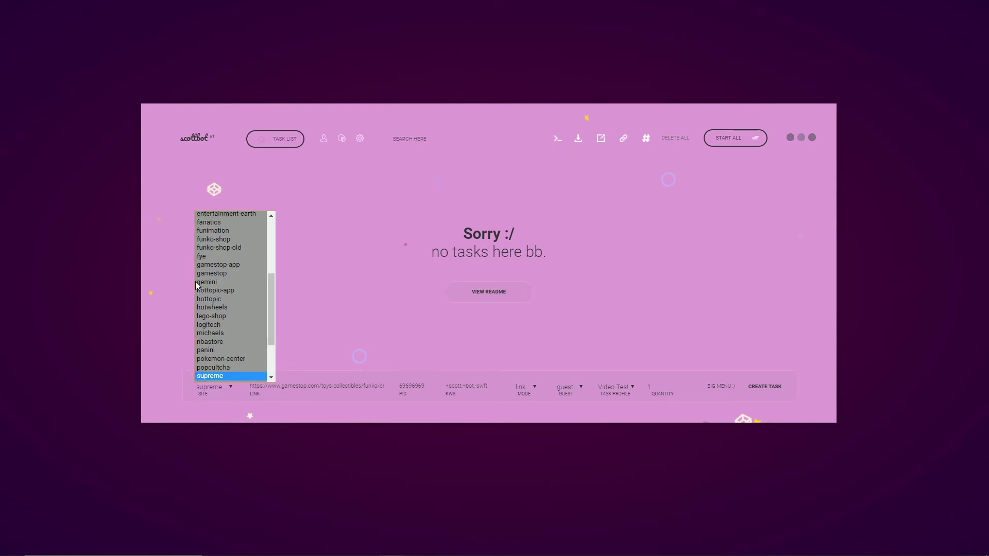
key("Return")
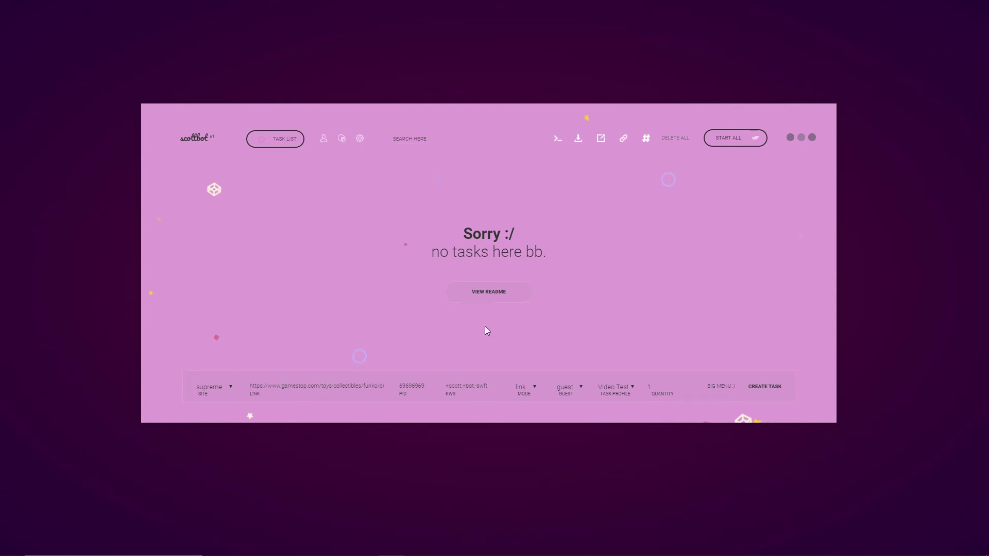
left_click(535, 387)
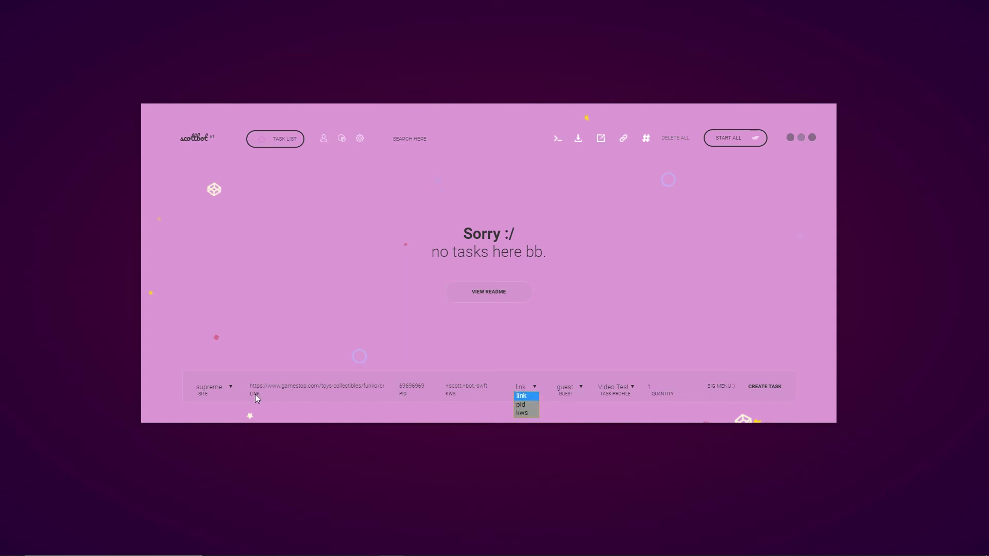
left_click(521, 396)
type("https://www.supremenewyork.com/shop/accessories/bngrj42qo/rj24zxo5y")
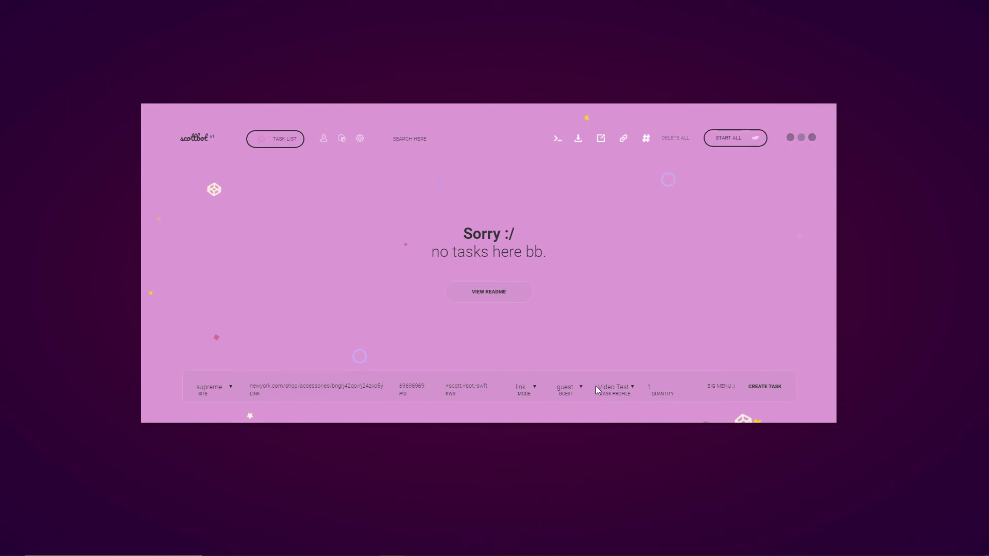
Choose guest checkout and the Video Test profile for the task, keeping the quantity at 1
left_click(578, 389)
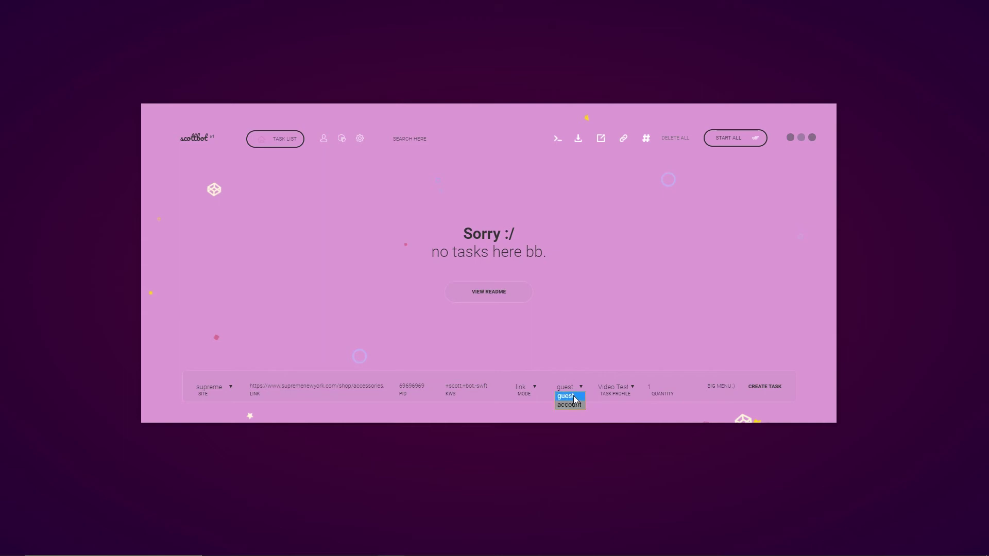
left_click(572, 397)
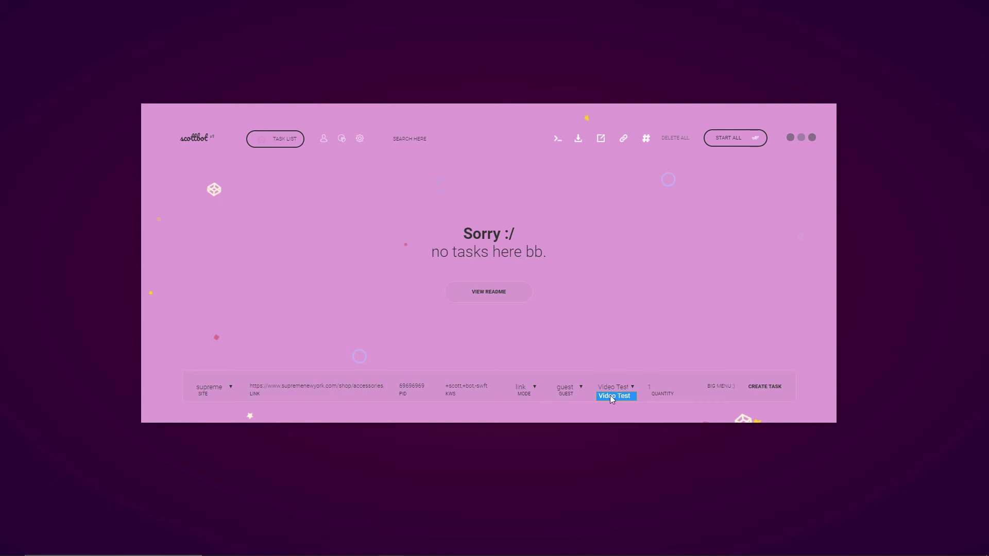
left_click(625, 396)
double_click(648, 388)
left_click(655, 388)
left_click_drag(655, 388, 644, 388)
left_click(657, 387)
Open the full task builder, review the task count and proxy fields, set the delay to 1500, and create the task
left_click(722, 388)
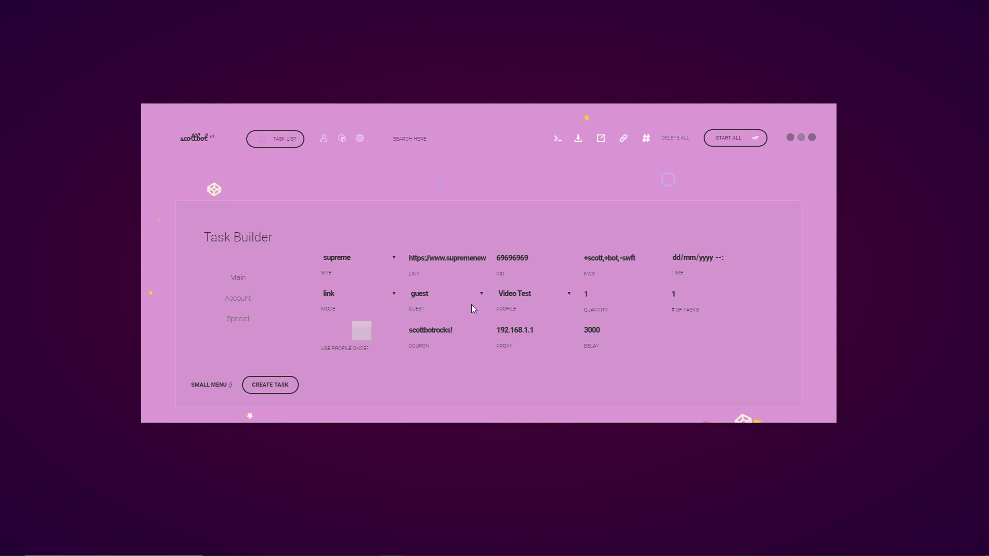
left_click(685, 295)
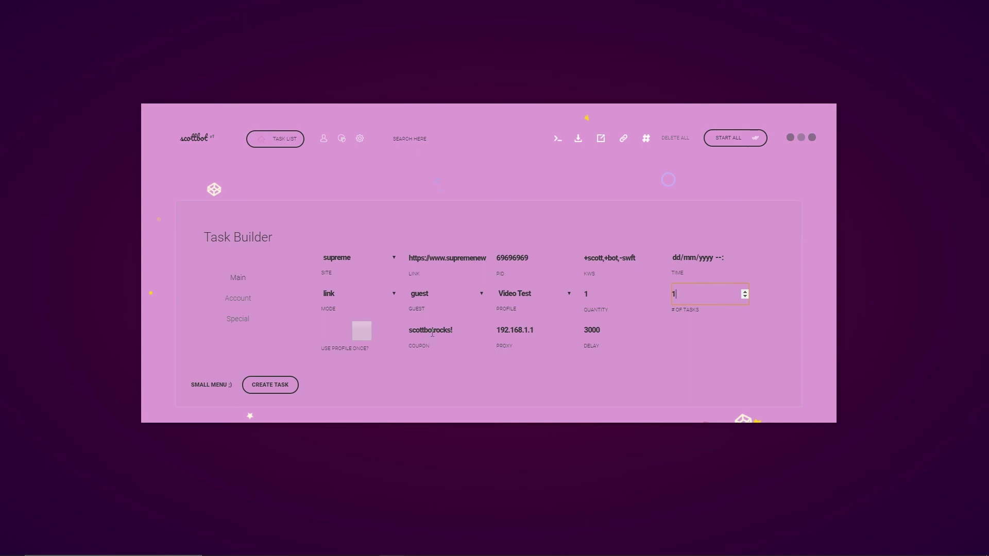
left_click(540, 329)
left_click(574, 364)
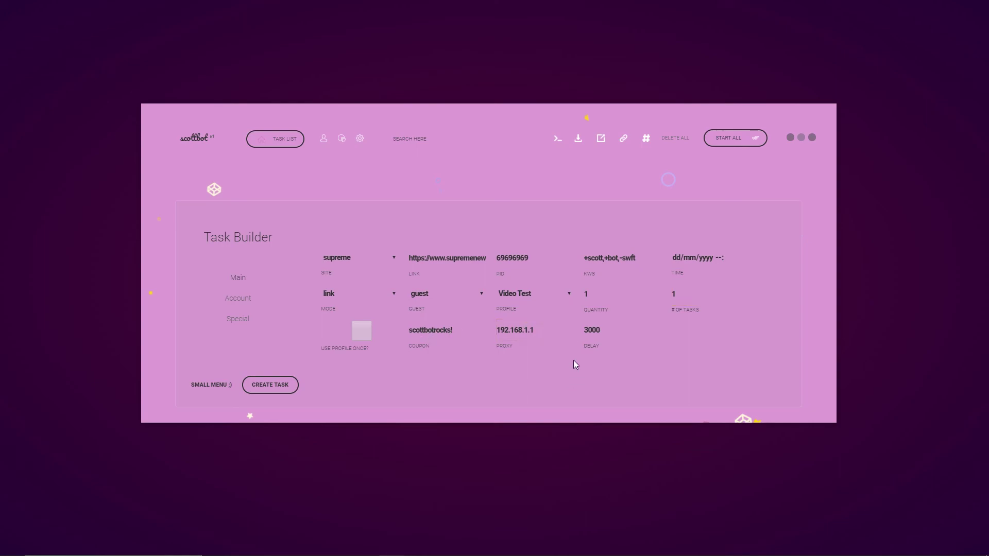
key("ctrl+a")
type("1500")
left_click(276, 384)
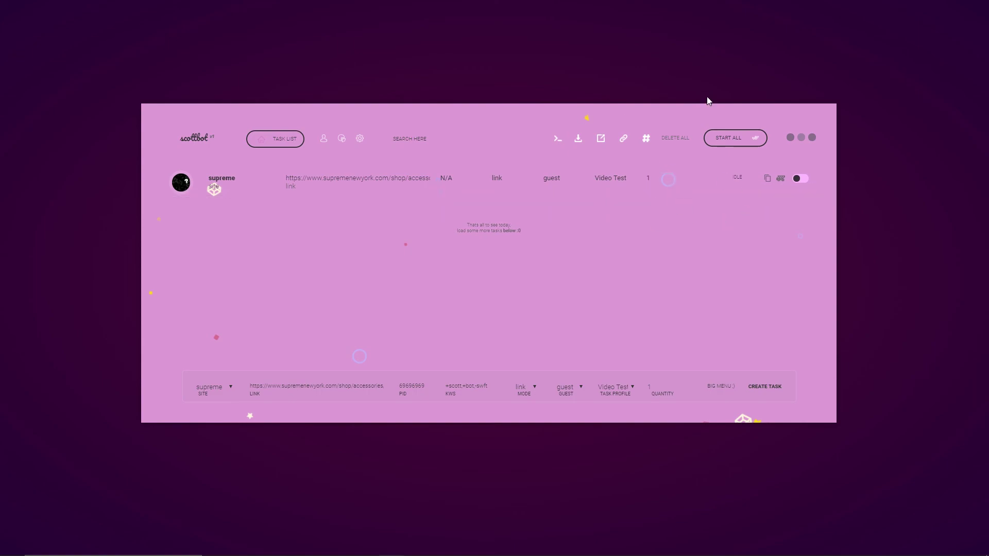
Duplicate the supreme task and delete the second copy, confirming the deletion
left_click(766, 179)
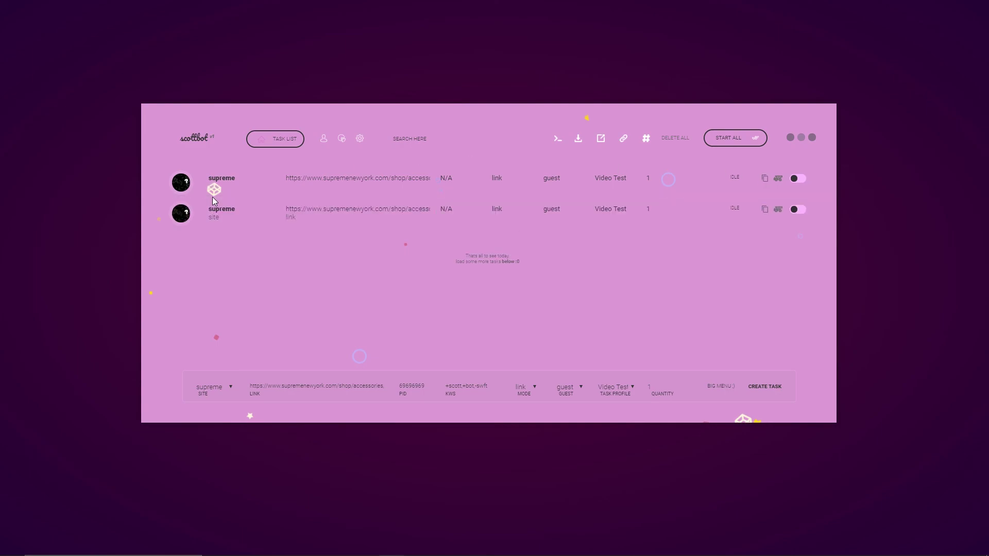
left_click(778, 209)
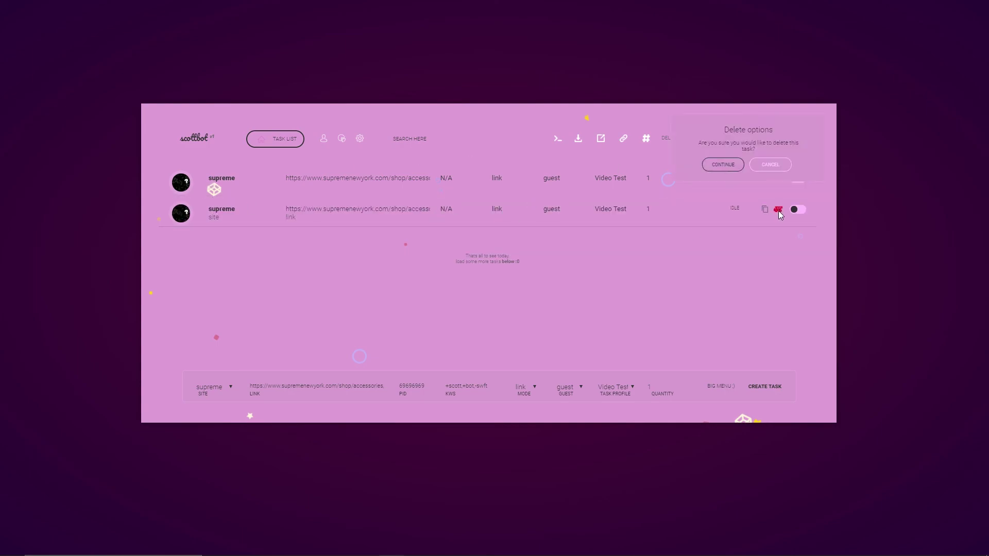
left_click(730, 166)
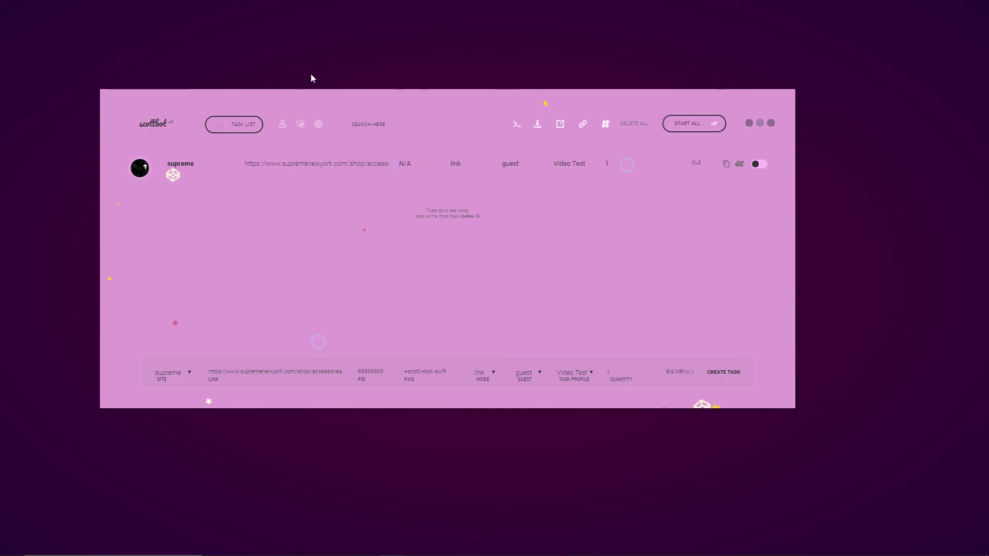
Open the captcha solver from the settings and move its window clear of the main window
left_click(319, 124)
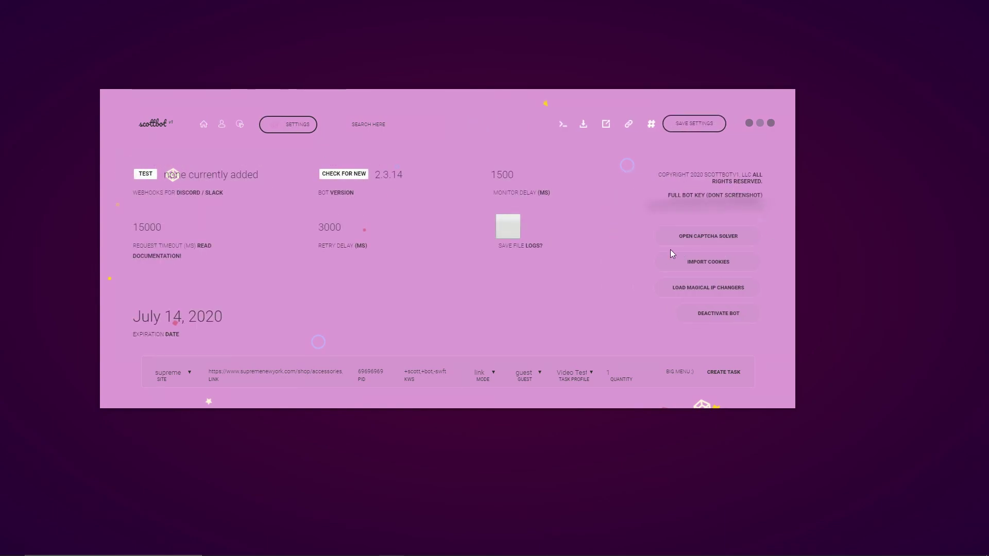
left_click(705, 236)
left_click_drag(532, 146, 931, 125)
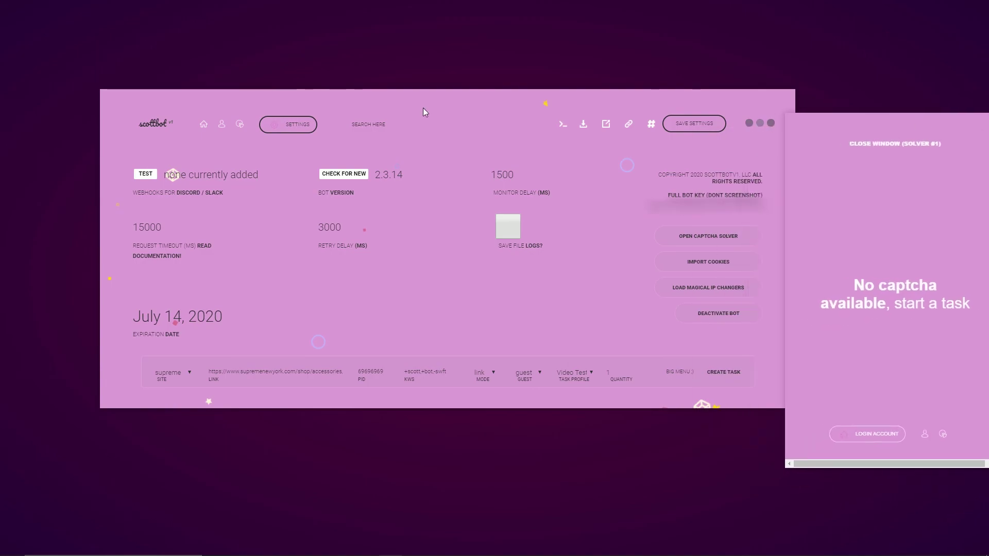
Return to the task list and arrange the bot window and the captcha solver side by side
left_click(204, 124)
left_click_drag(717, 105, 669, 107)
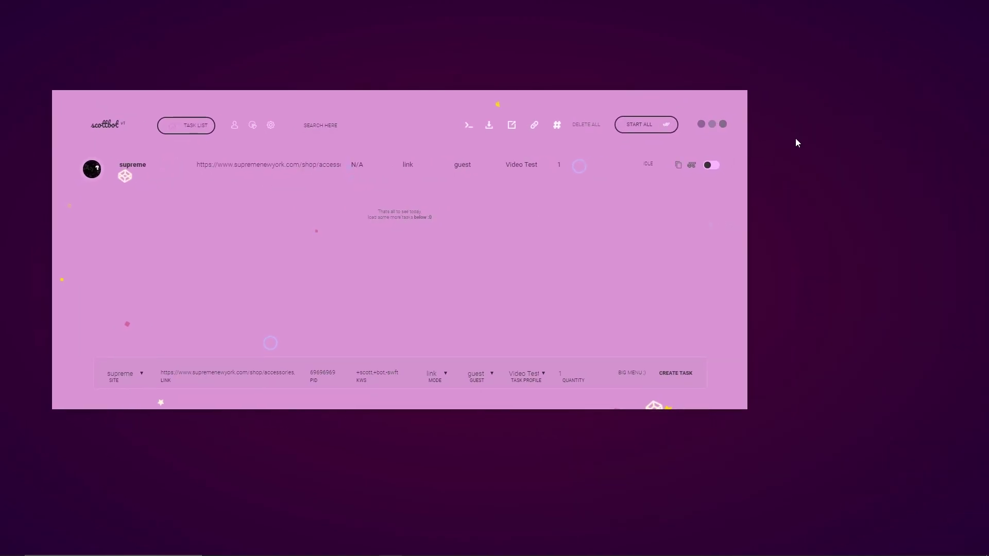
left_click(440, 515)
left_click_drag(828, 122, 801, 94)
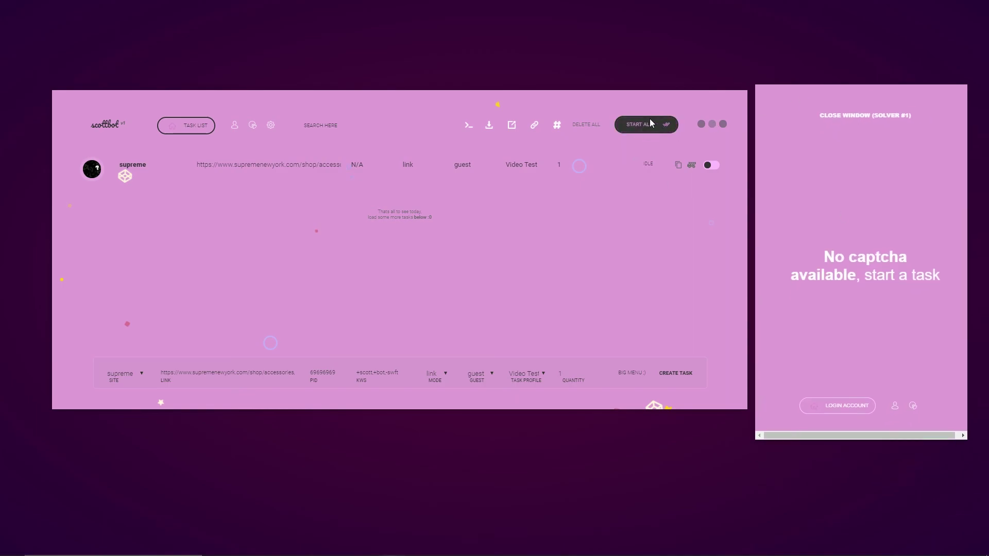
Start the supreme task individually and stop it again
left_click(712, 166)
left_click(712, 166)
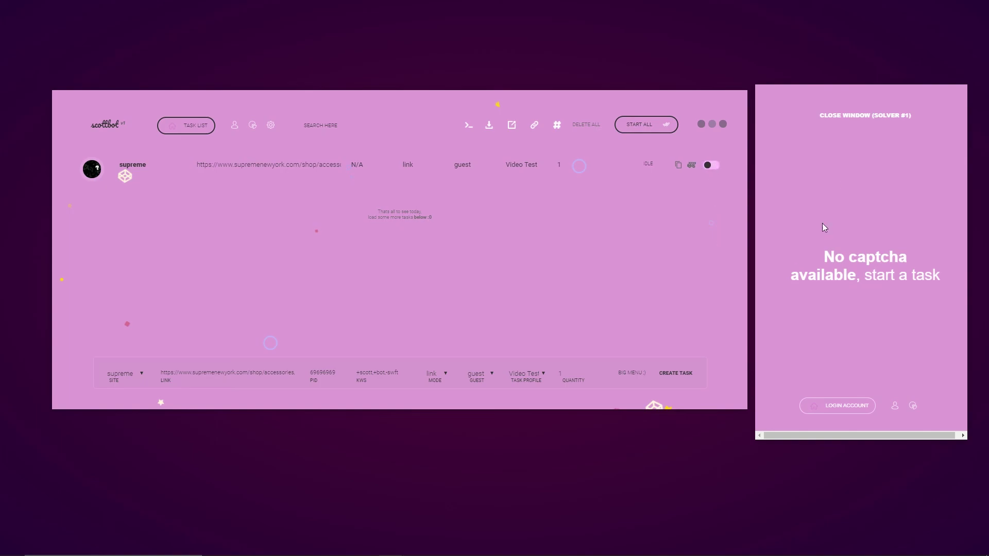